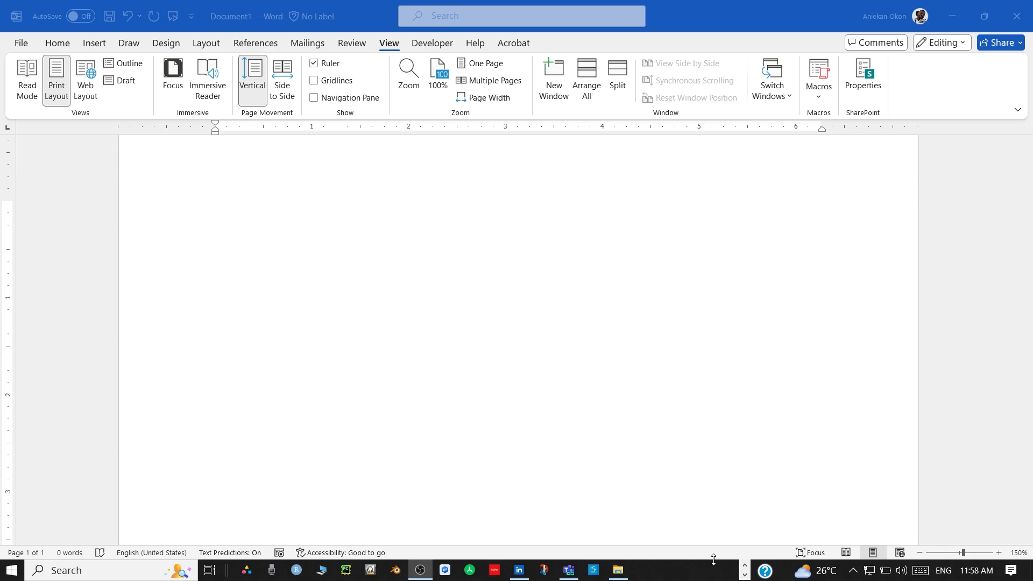
Bring Excel's Book1 to the front and zoom out to see the number table
{"action": "left_click", "coordinate": [745, 575]}
{"action": "left_click", "coordinate": [326, 570]}
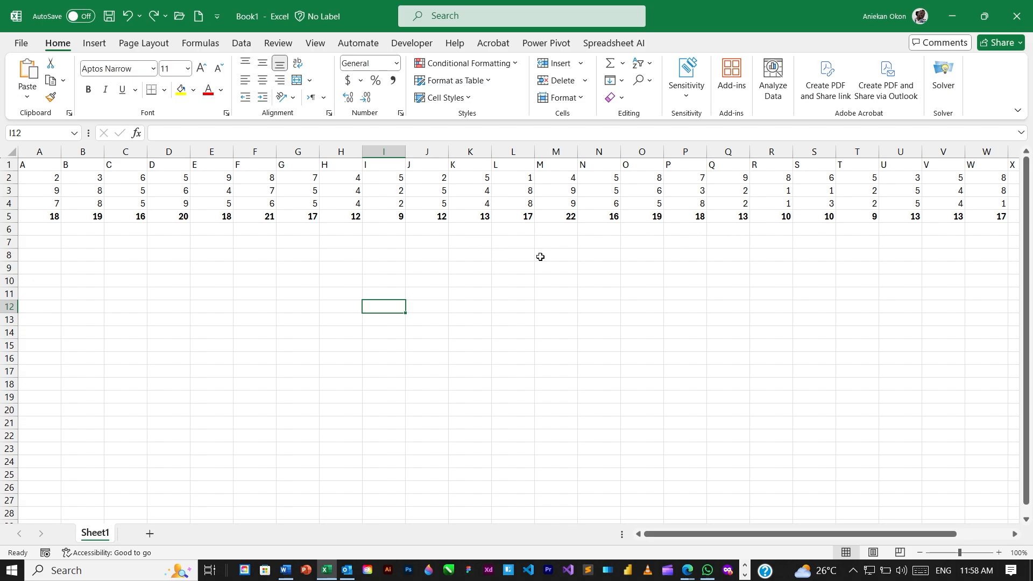
{"action": "scroll", "coordinate": [546, 254], "scroll_direction": "down", "scroll_amount": 2}
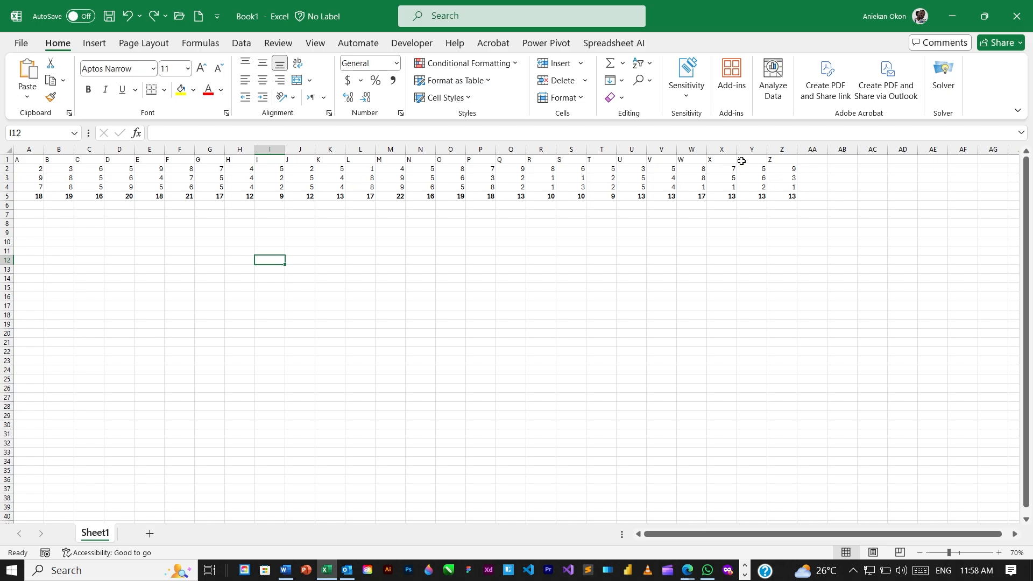
Copy the Excel range A1:P5 with its bold totals row, then return to Word
{"action": "left_click", "coordinate": [44, 160]}
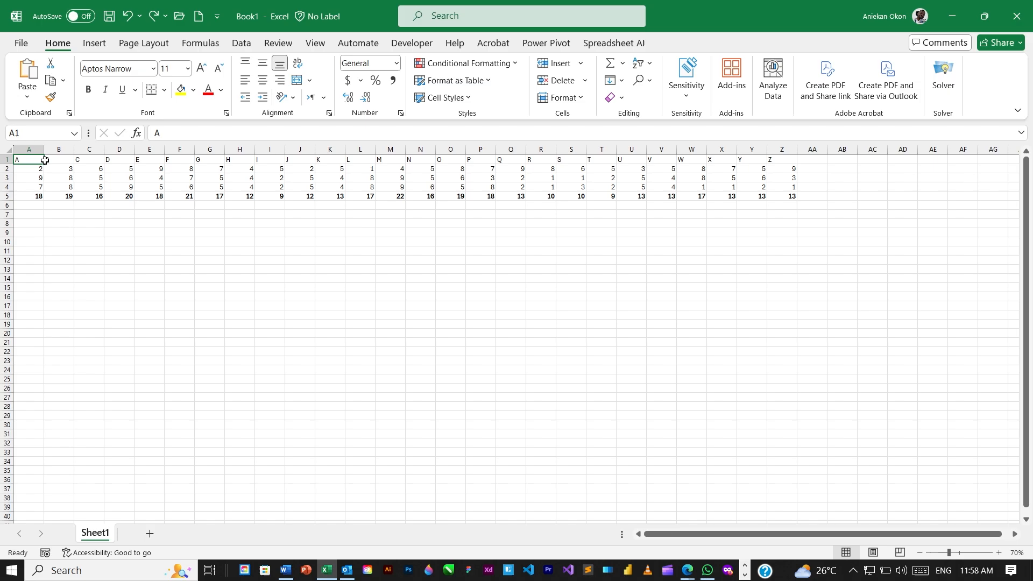
{"action": "left_click_drag", "start_coordinate": [45, 161], "coordinate": [468, 194]}
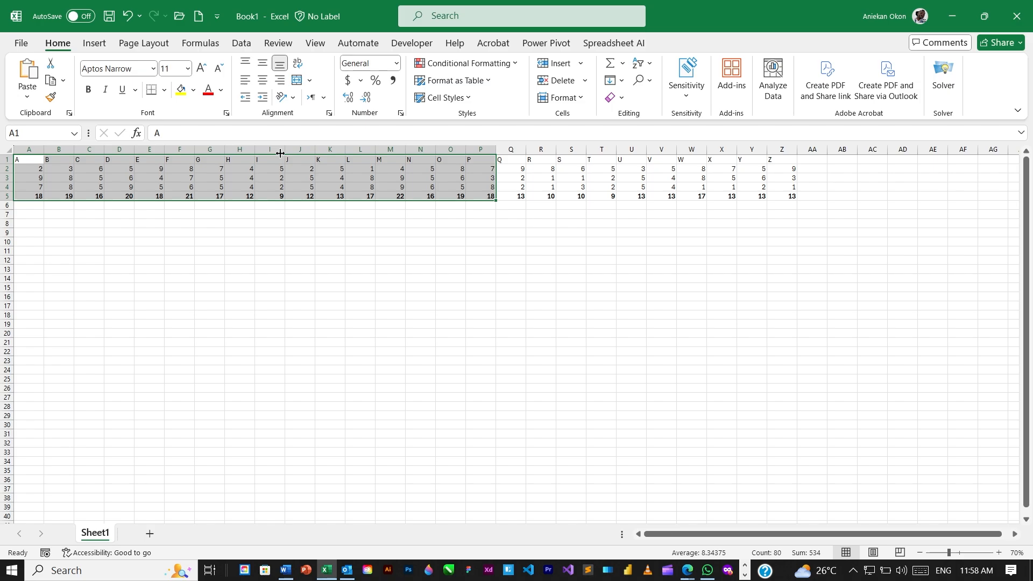
{"action": "key", "text": "ctrl+c"}
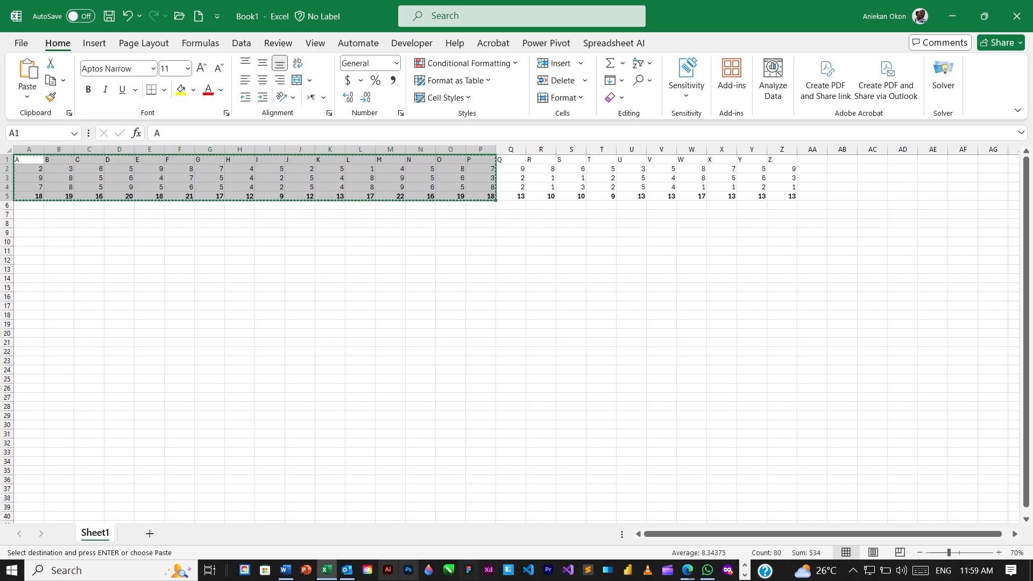
{"action": "left_click", "coordinate": [288, 574]}
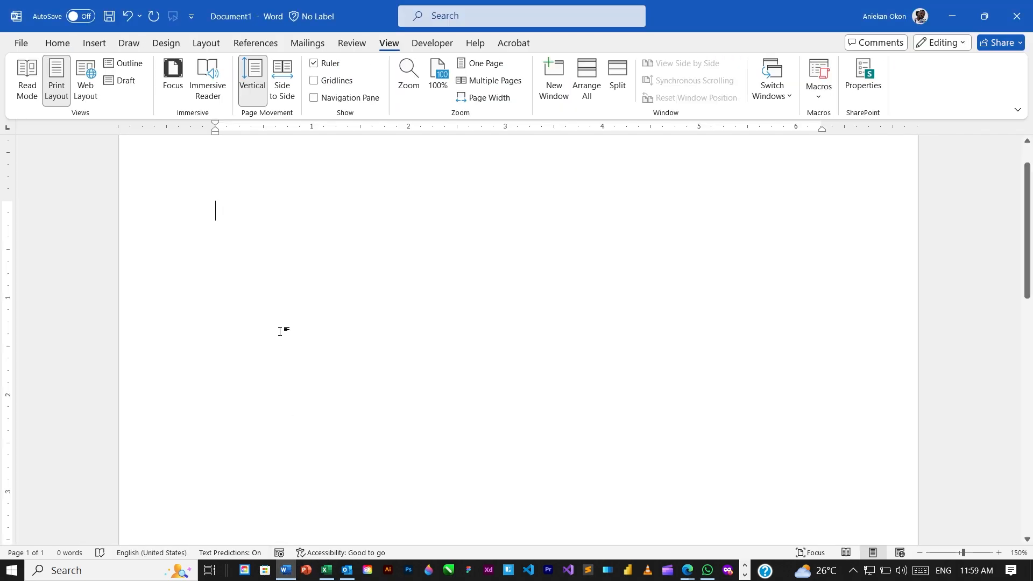
Paste the copied Excel range into the blank Word document as a table
{"action": "key", "text": "ctrl+v"}
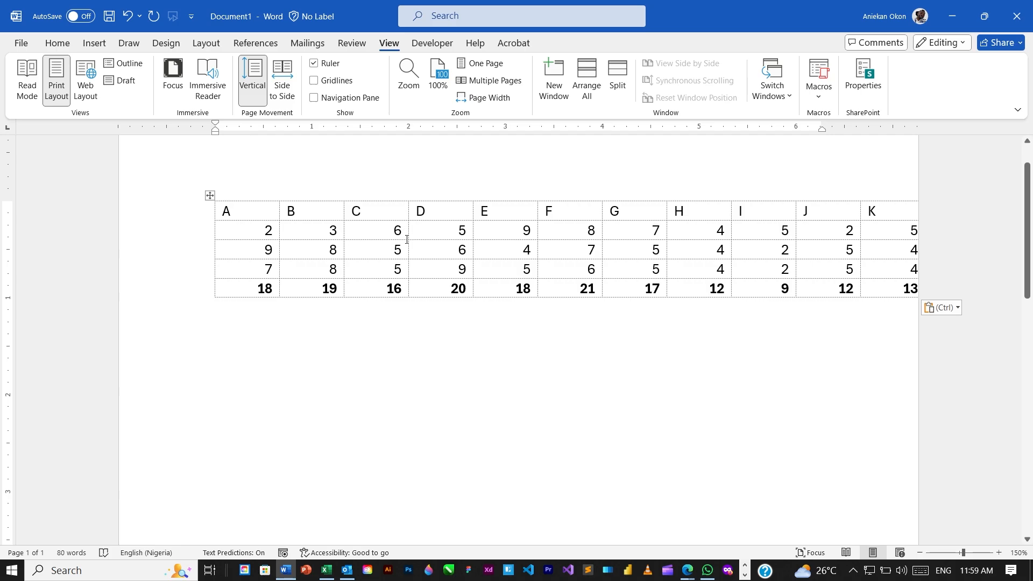
{"action": "left_click_drag", "start_coordinate": [409, 233], "coordinate": [375, 234]}
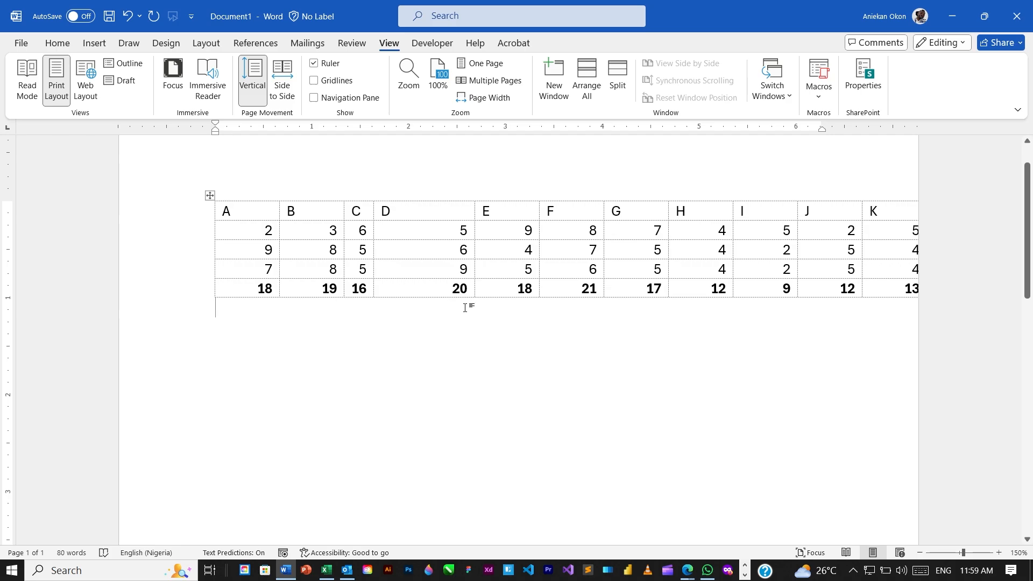
{"action": "key", "text": "ctrl+z"}
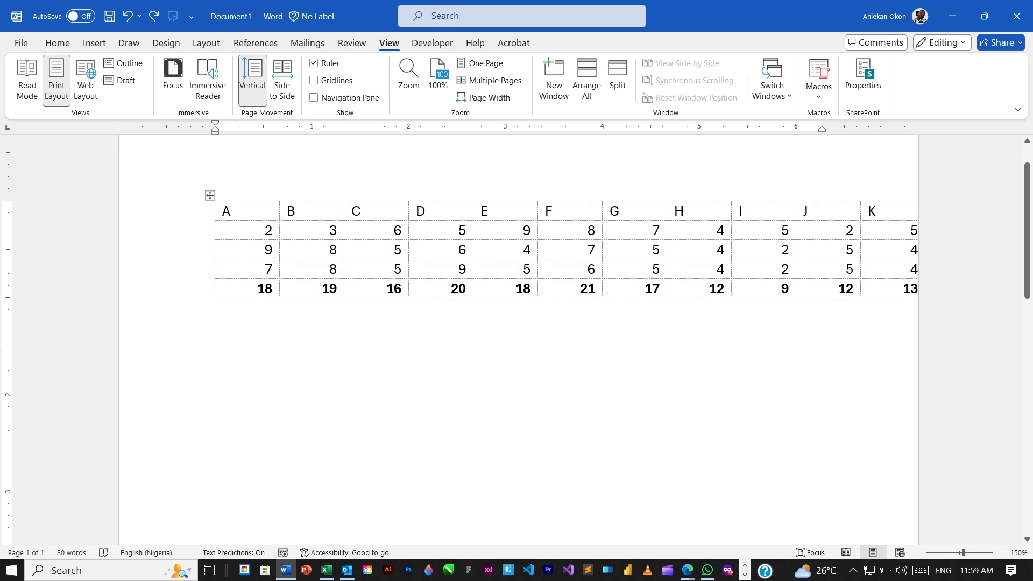
{"action": "mouse_move", "coordinate": [273, 216]}
{"action": "left_mouse_down"}
{"action": "mouse_move", "coordinate": [362, 212]}
{"action": "mouse_move", "coordinate": [657, 266]}
{"action": "mouse_move", "coordinate": [887, 280]}
{"action": "left_mouse_up"}
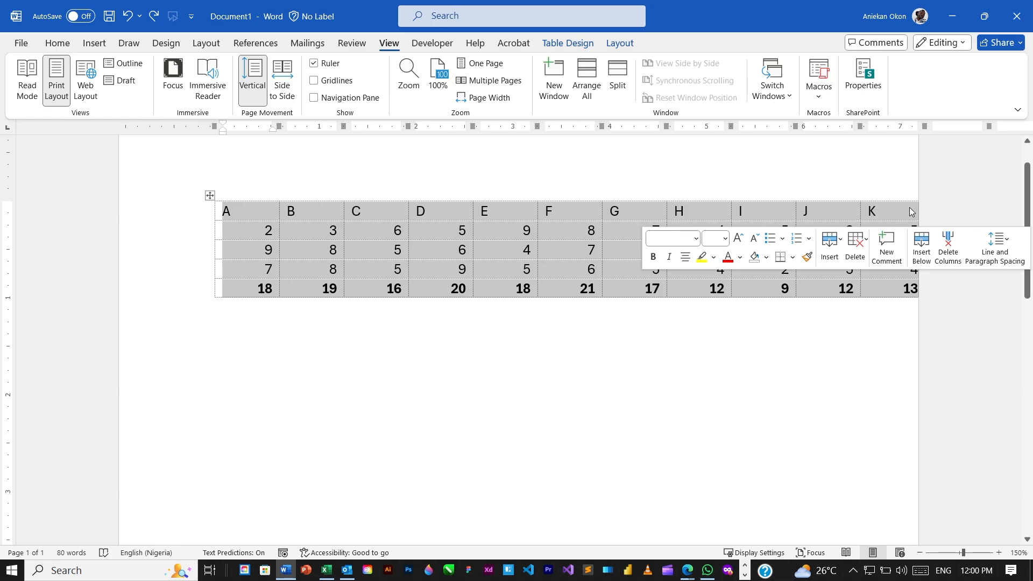
{"action": "left_click", "coordinate": [395, 228]}
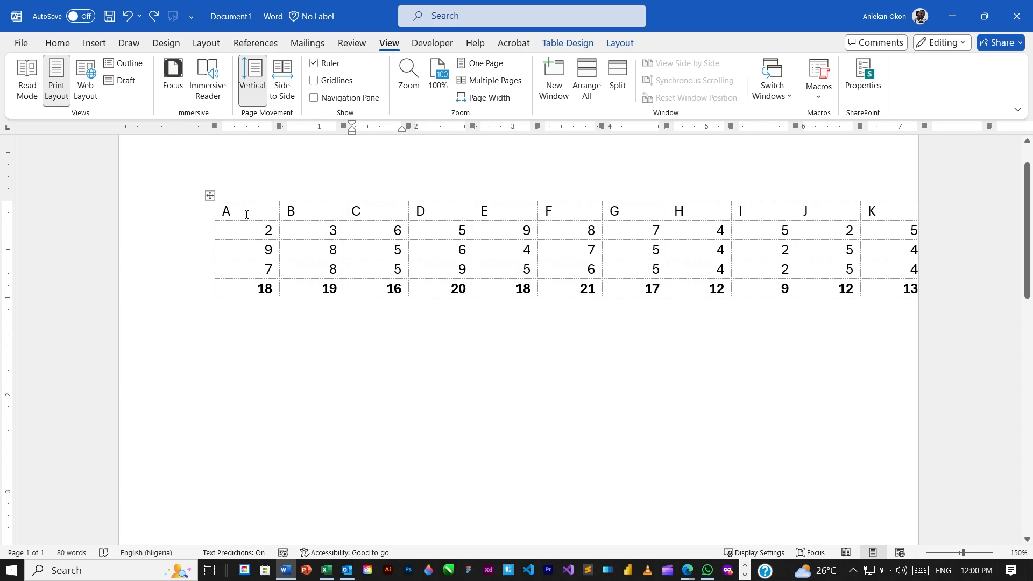
Select rows, then the entire table, and open its context menu
{"action": "left_click", "coordinate": [184, 215]}
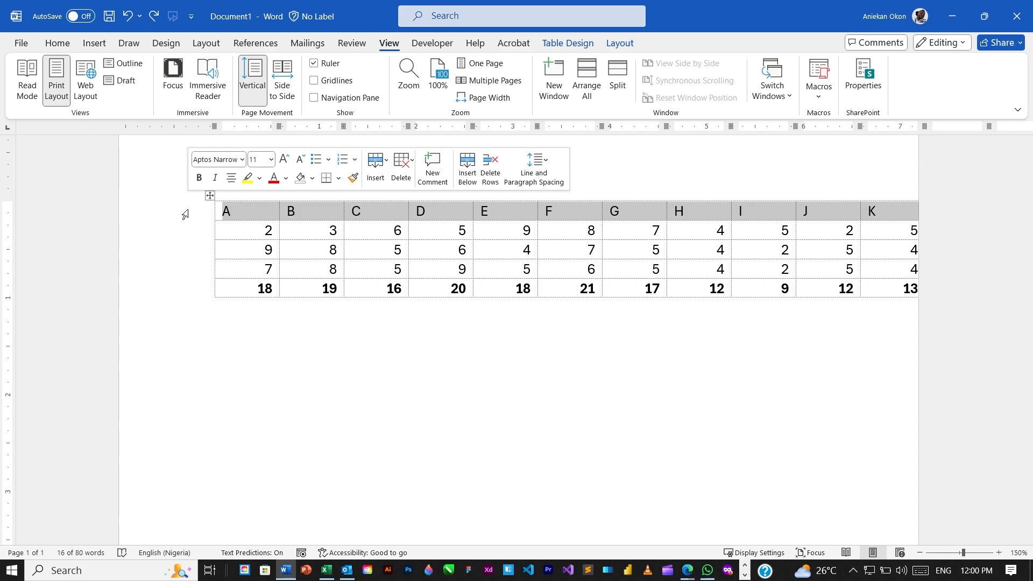
{"action": "left_click_drag", "start_coordinate": [184, 215], "coordinate": [189, 287]}
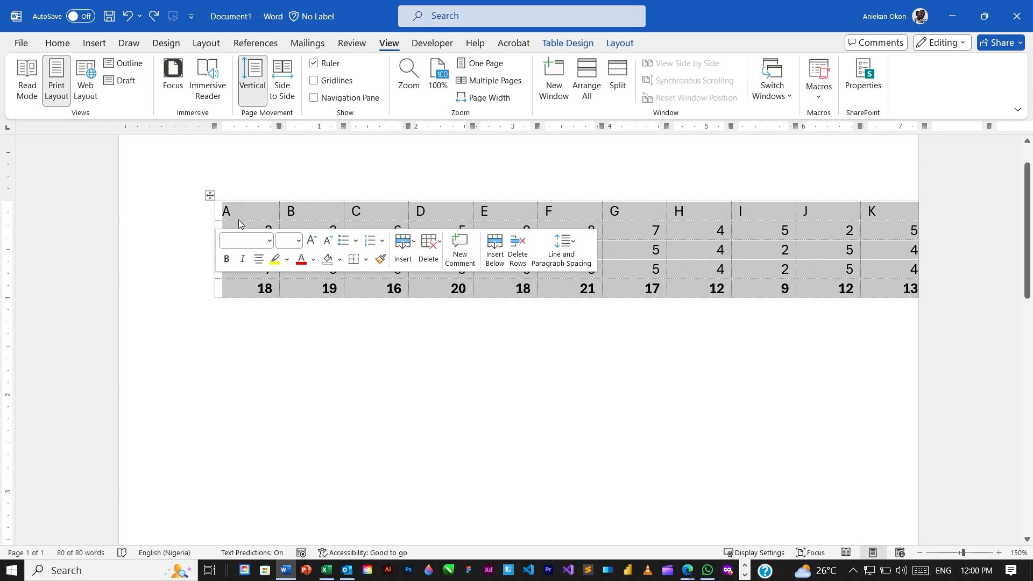
{"action": "left_click", "coordinate": [245, 211]}
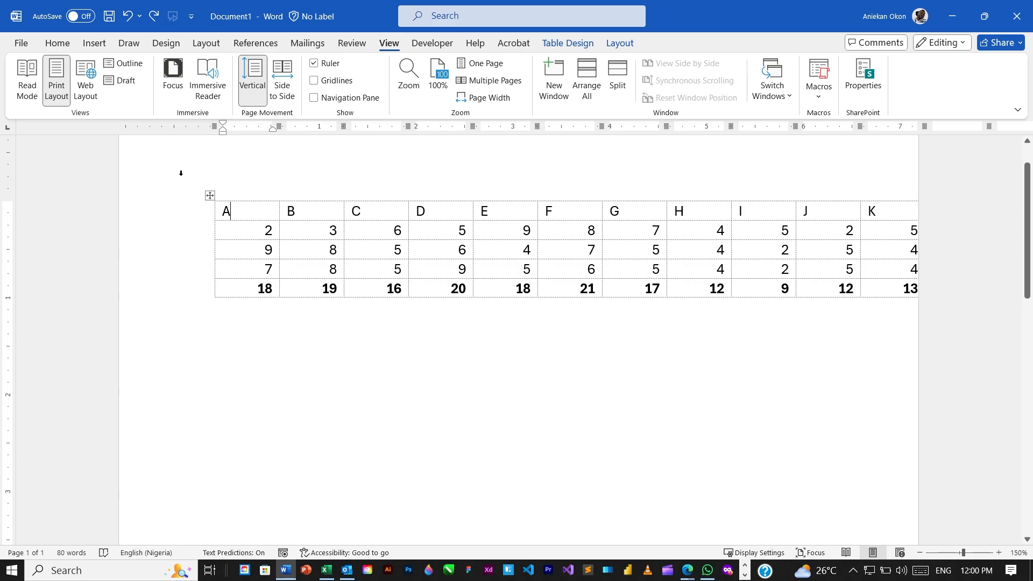
{"action": "left_click", "coordinate": [210, 196]}
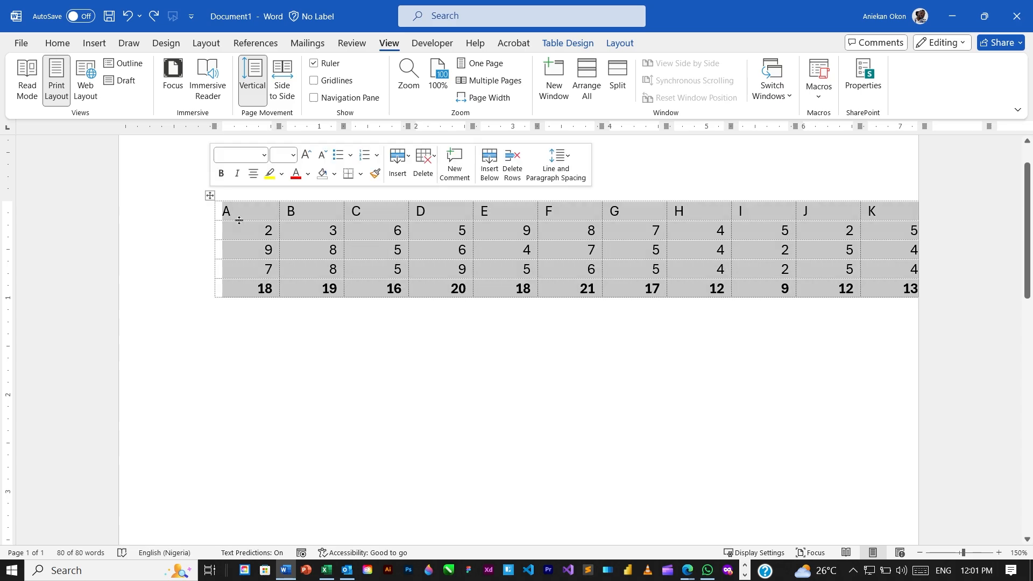
{"action": "left_click", "coordinate": [267, 220]}
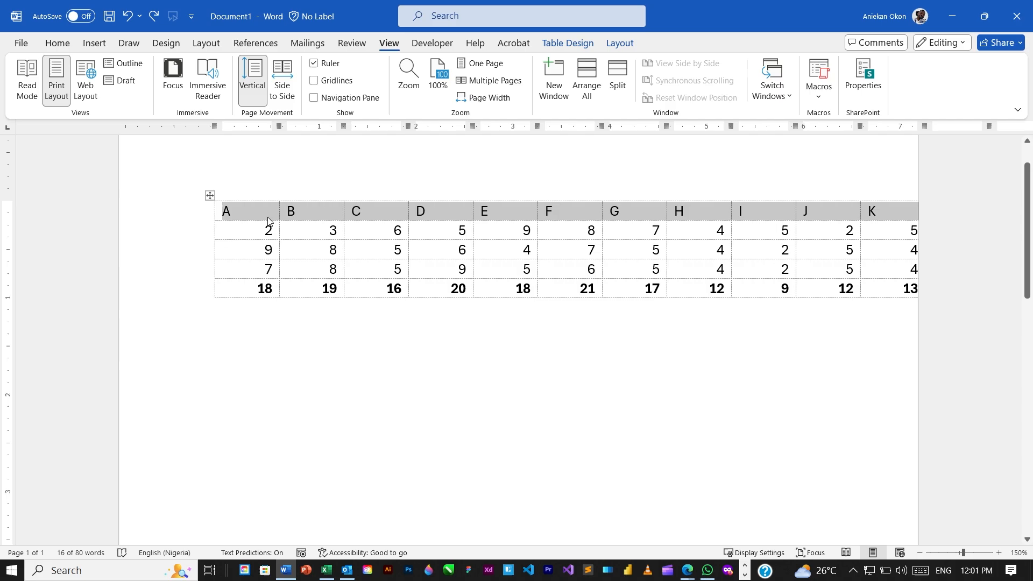
{"action": "left_click", "coordinate": [252, 211]}
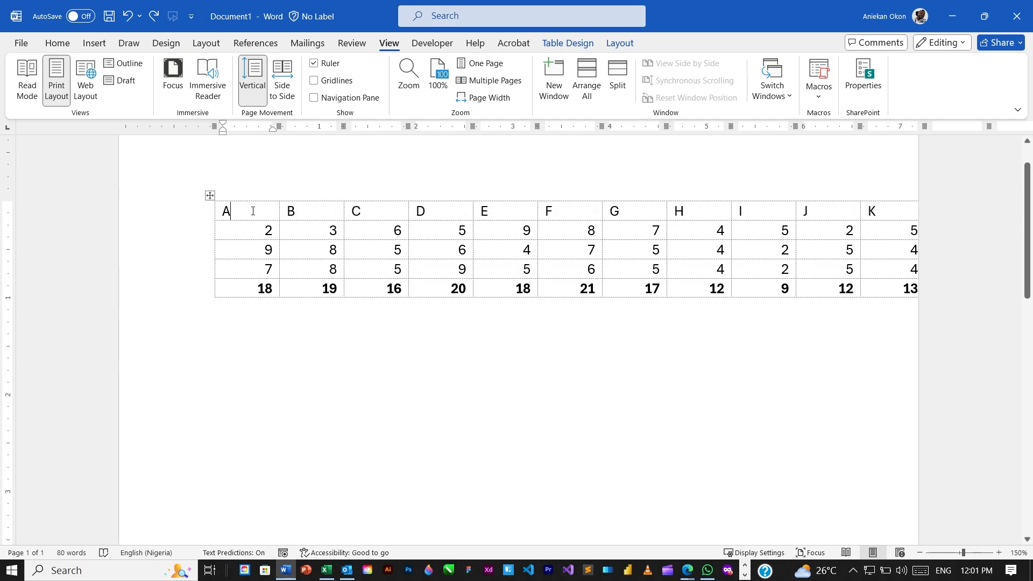
{"action": "left_click", "coordinate": [210, 195]}
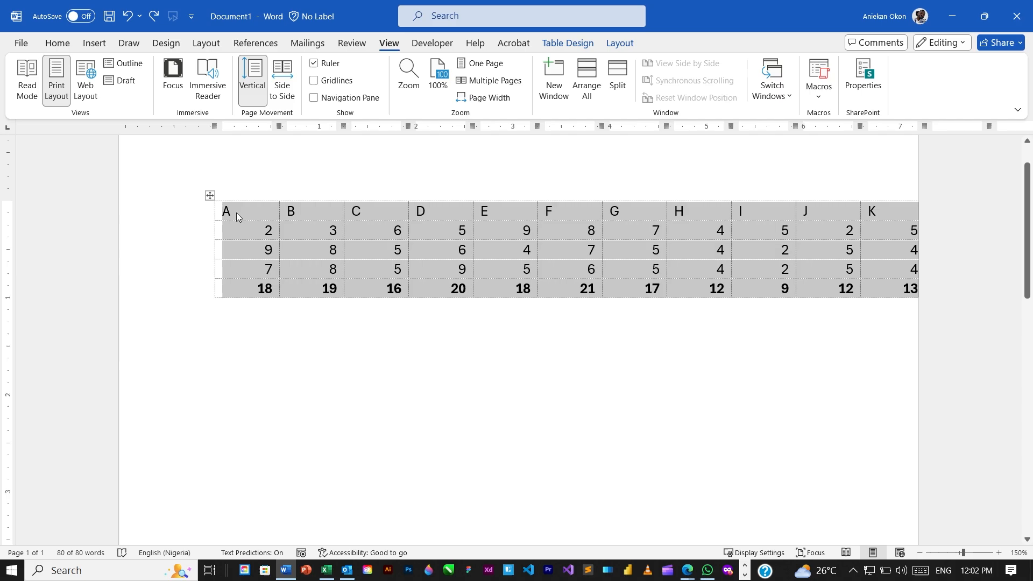
{"action": "right_click", "coordinate": [266, 213]}
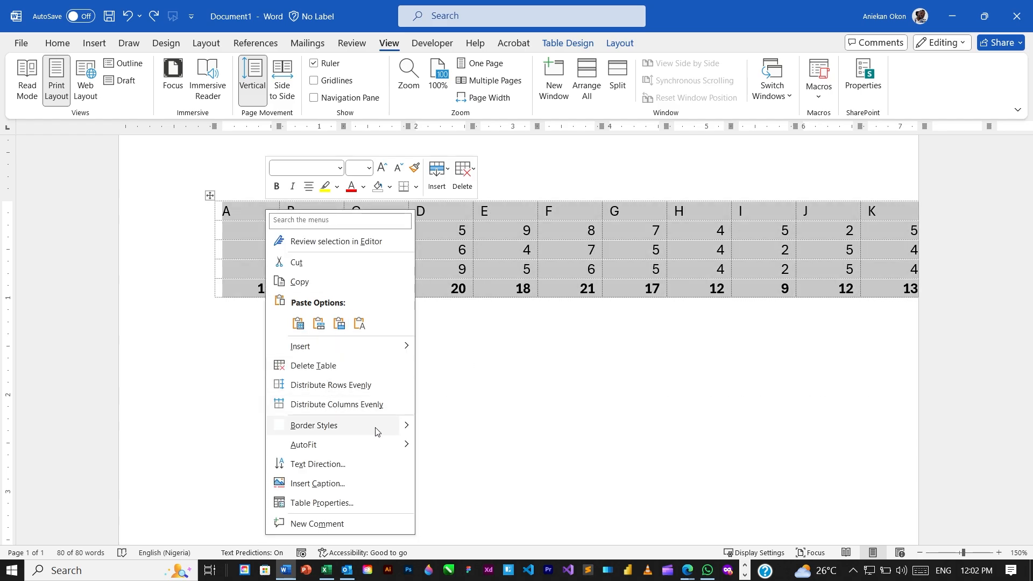
Apply AutoFit to Window to the table, then undo it
{"action": "mouse_move", "coordinate": [375, 446]}
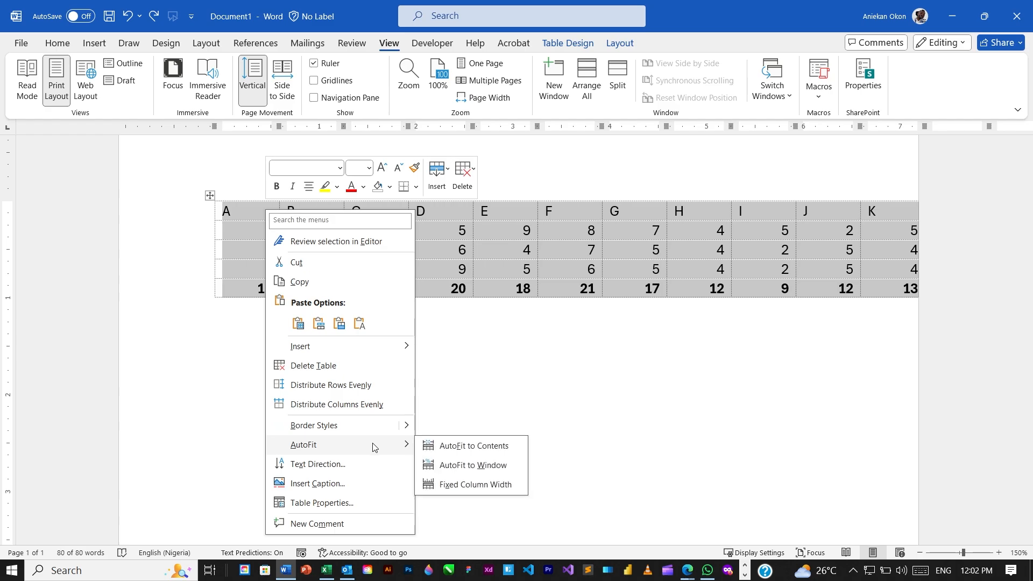
{"action": "left_click", "coordinate": [489, 470]}
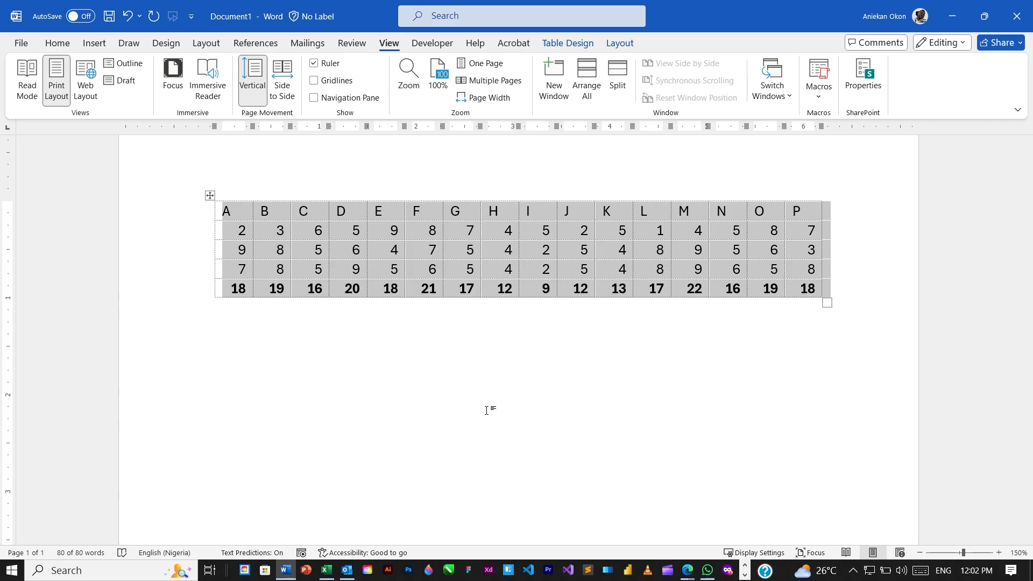
{"action": "left_click", "coordinate": [129, 16]}
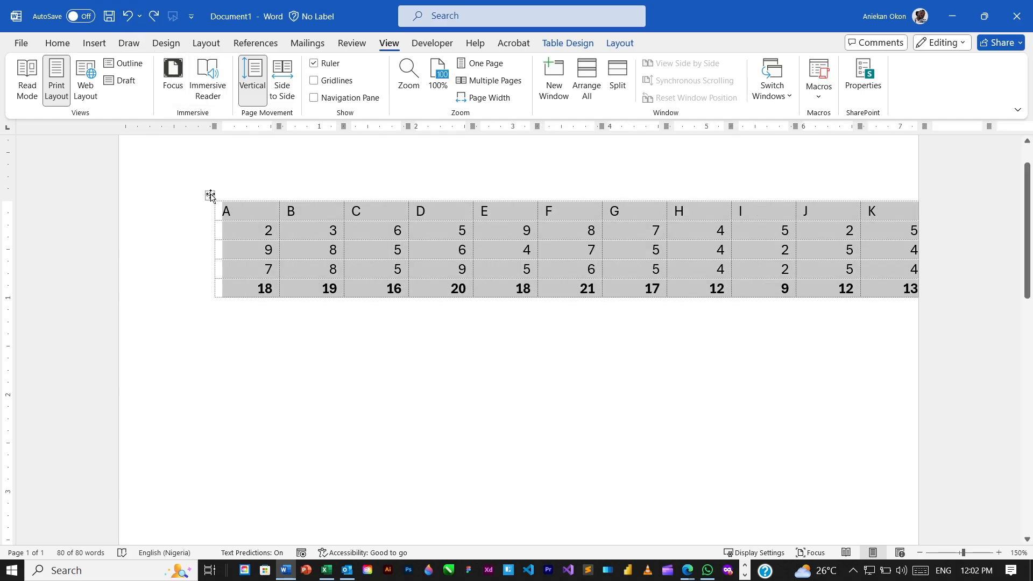
Select the whole table and apply AutoFit Window from the mini toolbar
{"action": "left_click", "coordinate": [210, 196]}
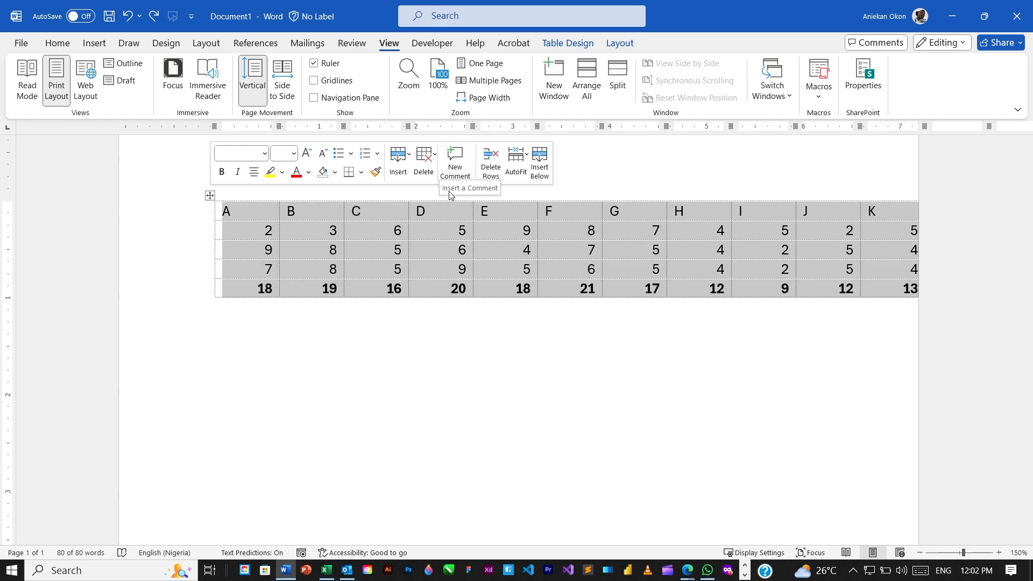
{"action": "left_click", "coordinate": [528, 157]}
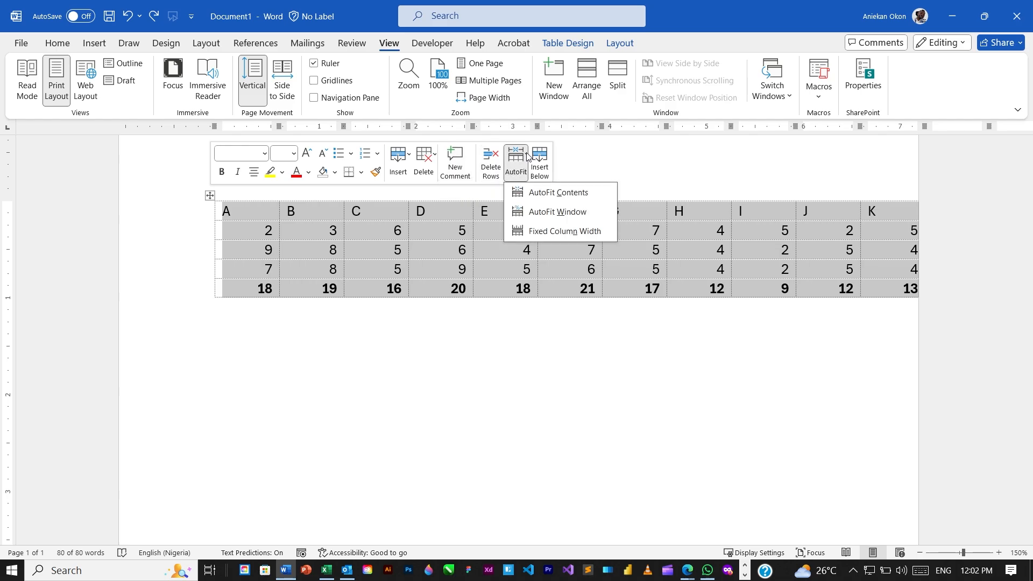
{"action": "left_click", "coordinate": [554, 213]}
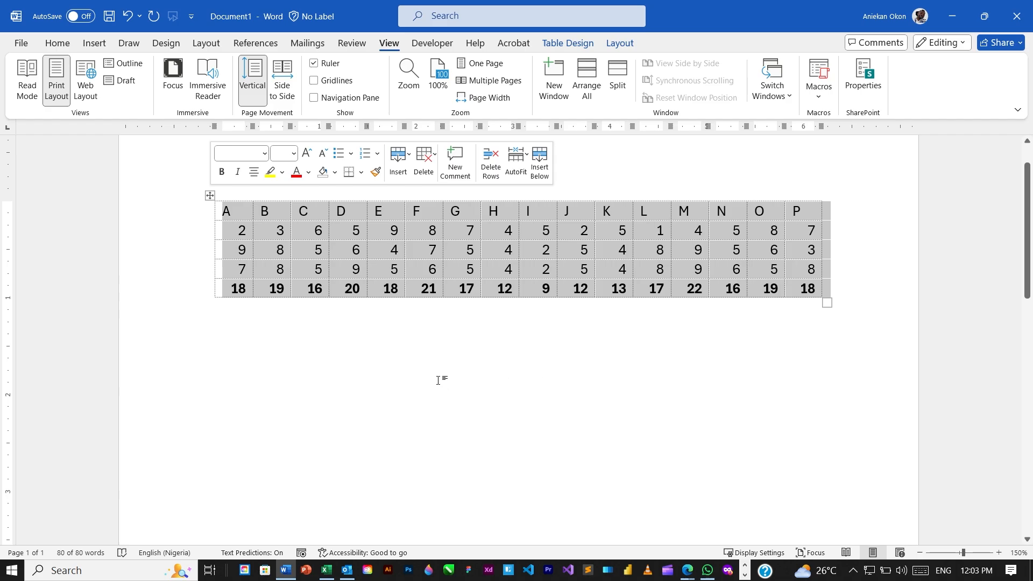
Select the table, view its Table Design and Layout options, then undo the fit
{"action": "left_click", "coordinate": [315, 269]}
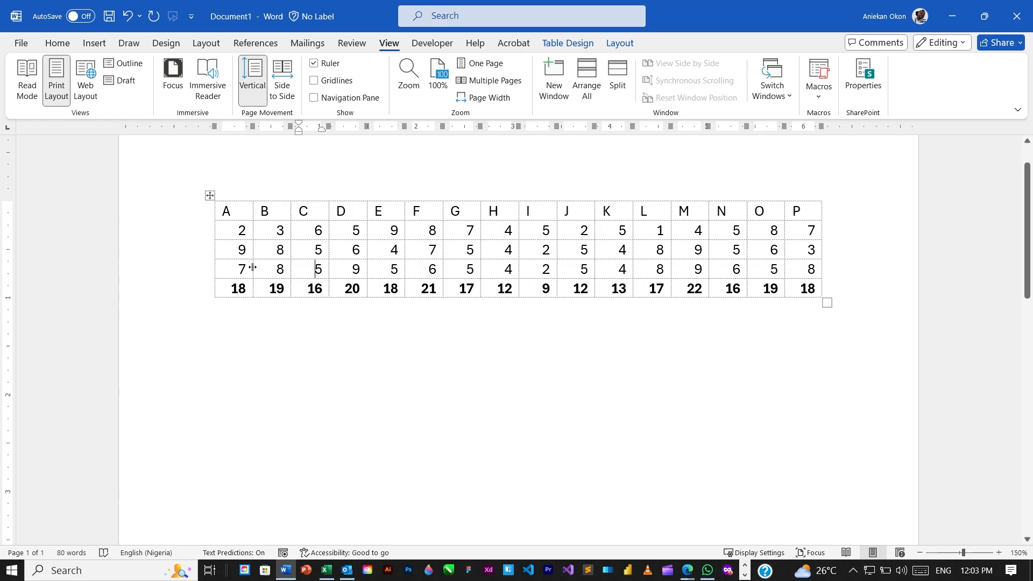
{"action": "left_click", "coordinate": [209, 195]}
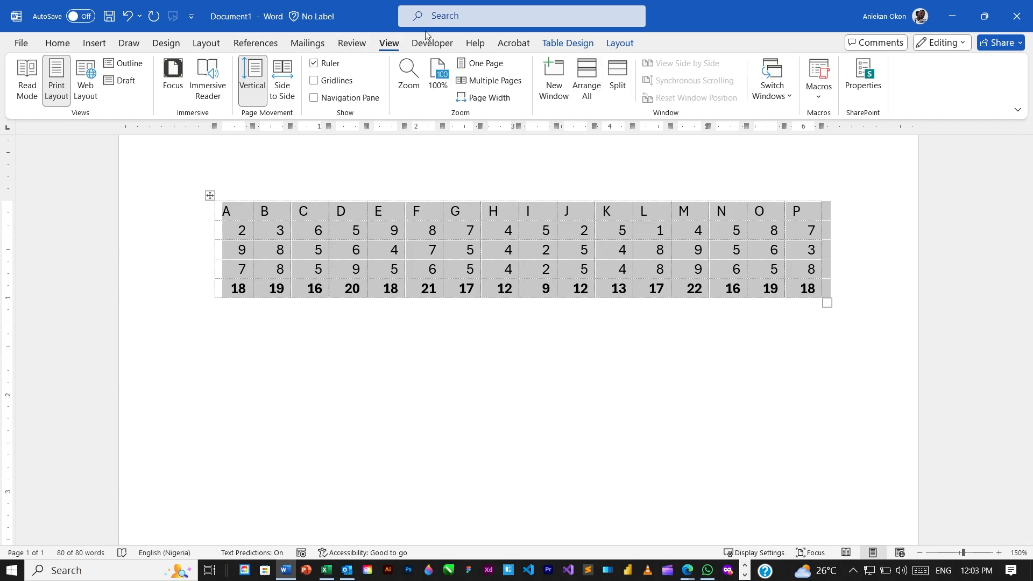
{"action": "left_click", "coordinate": [568, 46]}
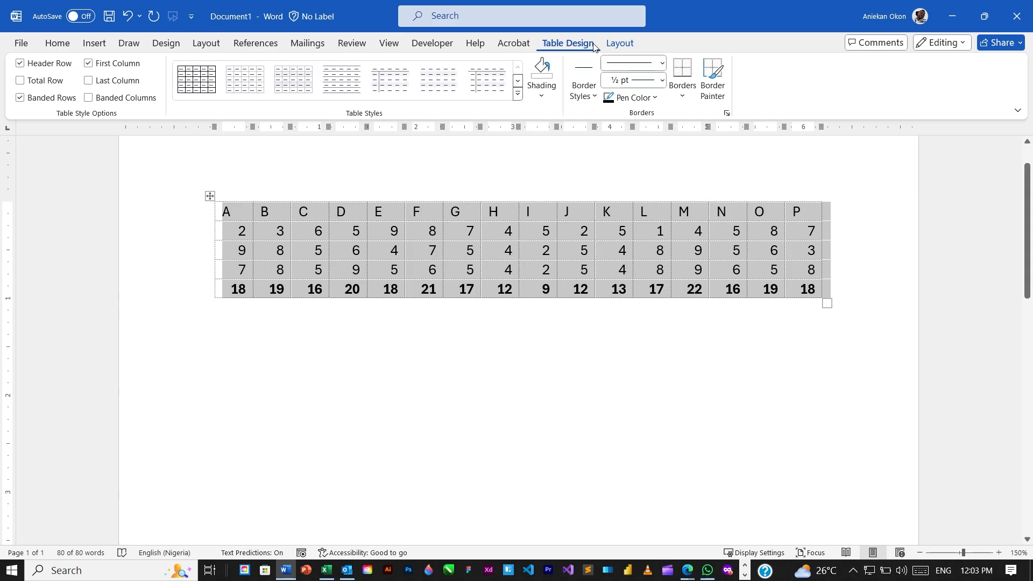
{"action": "left_click", "coordinate": [621, 46]}
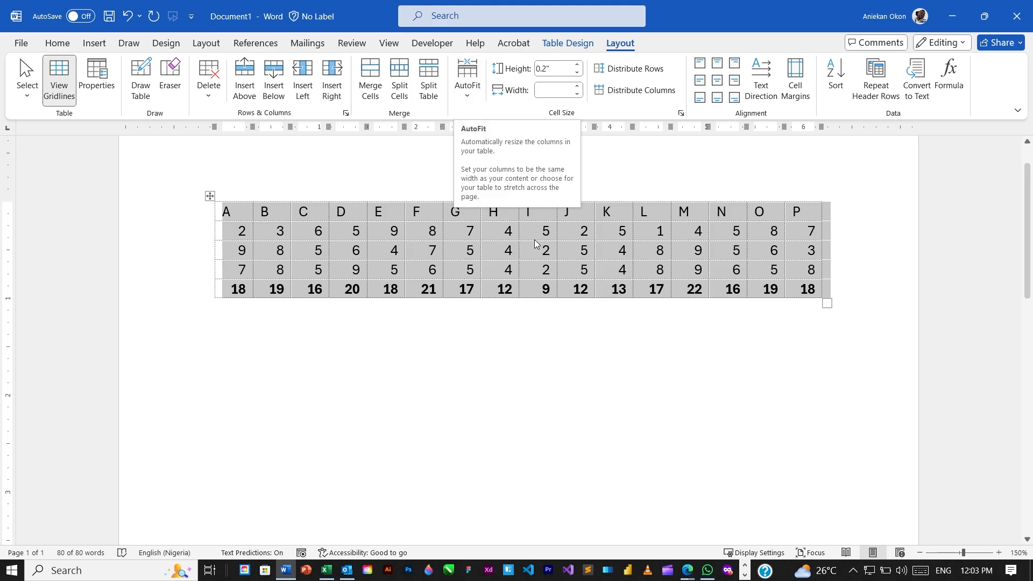
{"action": "left_click", "coordinate": [302, 212]}
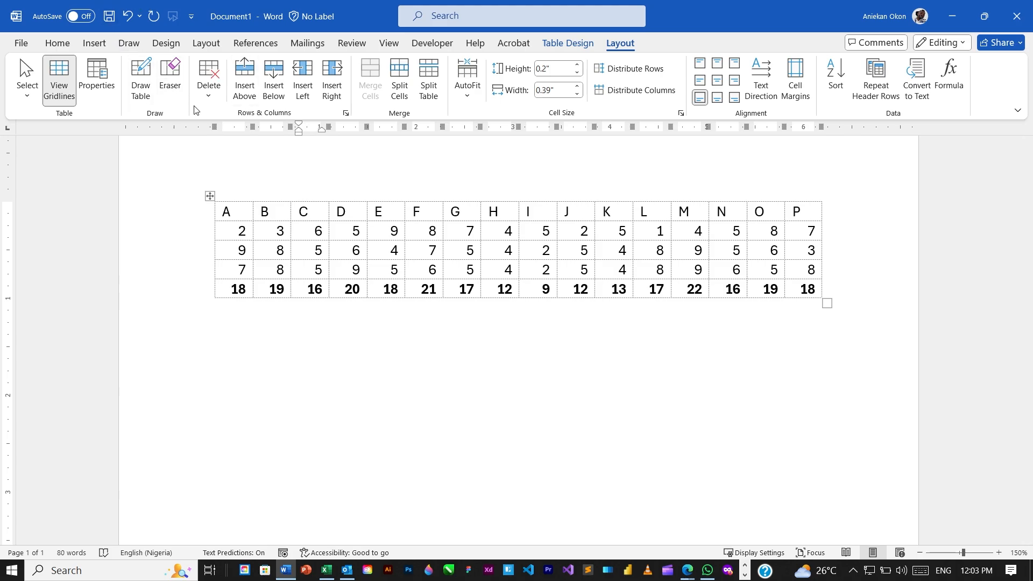
{"action": "key", "text": "ctrl+z"}
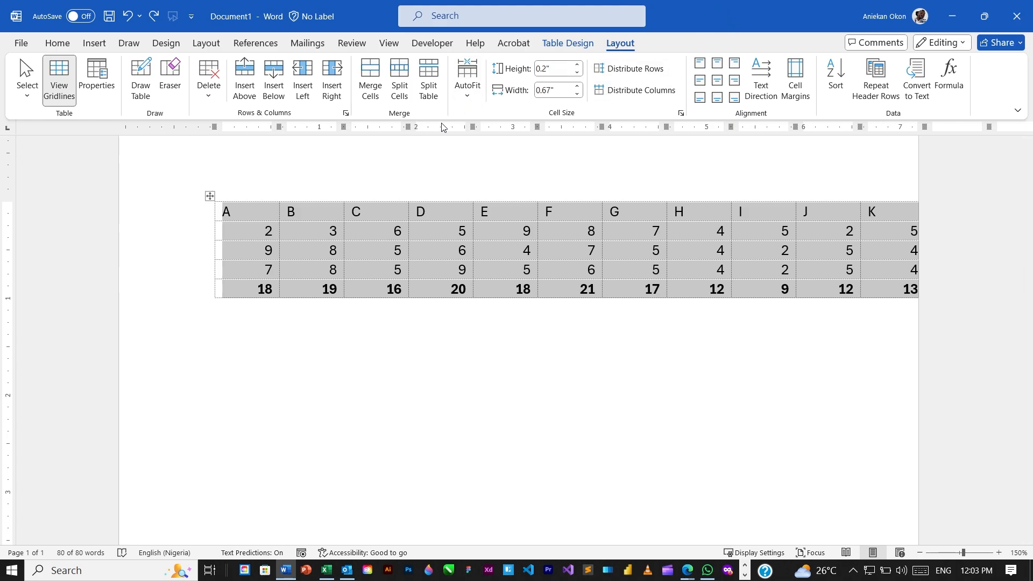
Apply AutoFit Window from the Layout tab's AutoFit menu
{"action": "left_click", "coordinate": [467, 100]}
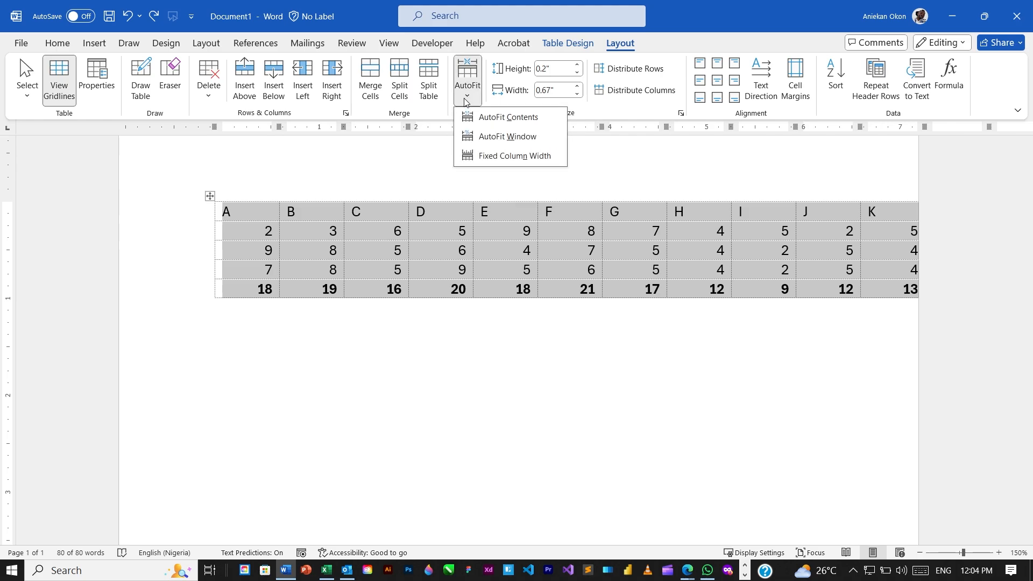
{"action": "left_click", "coordinate": [505, 137]}
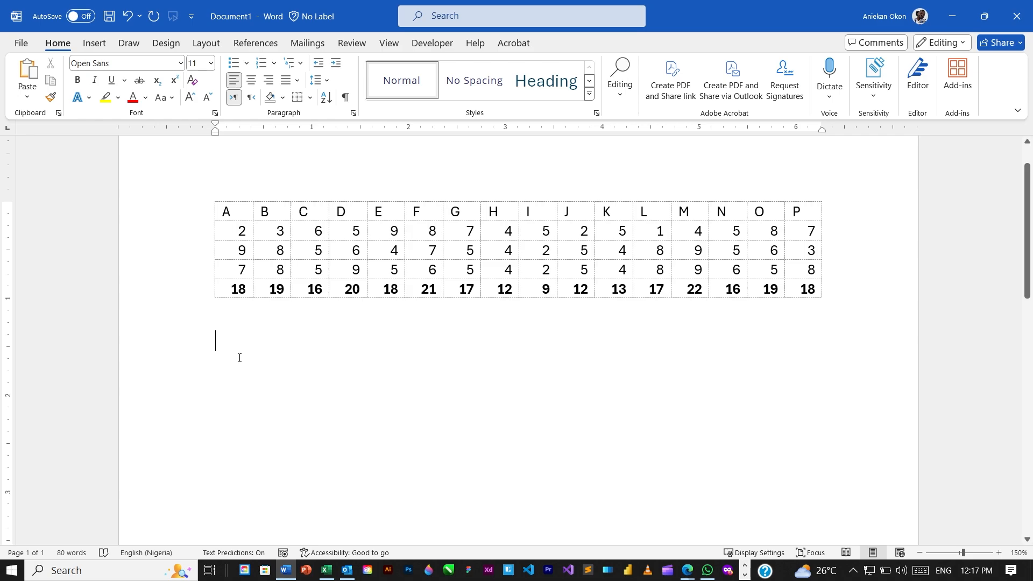
Paste a second copy of the Excel table below and start a new line
{"action": "key", "text": "ctrl+v"}
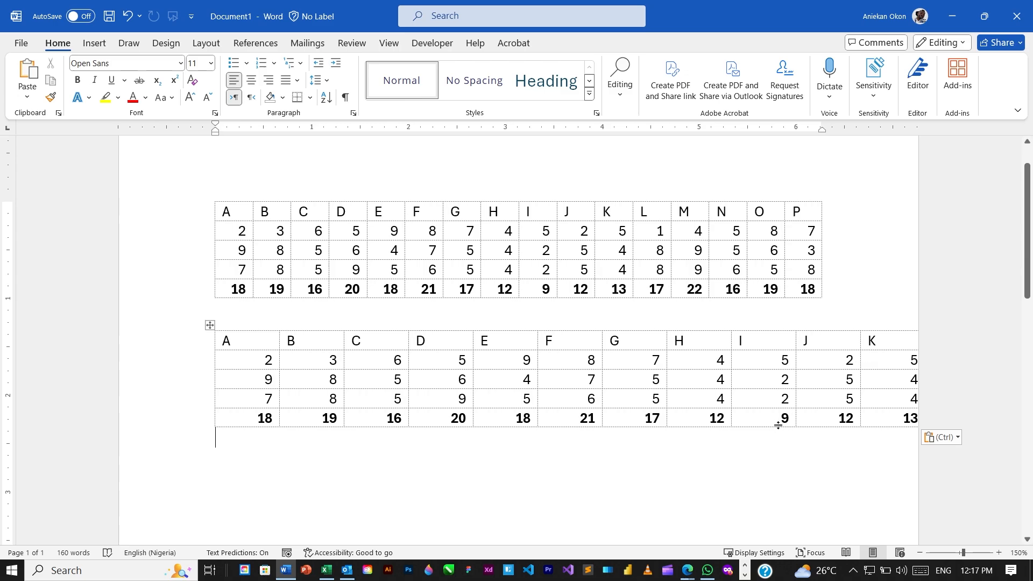
{"action": "key", "text": "Return"}
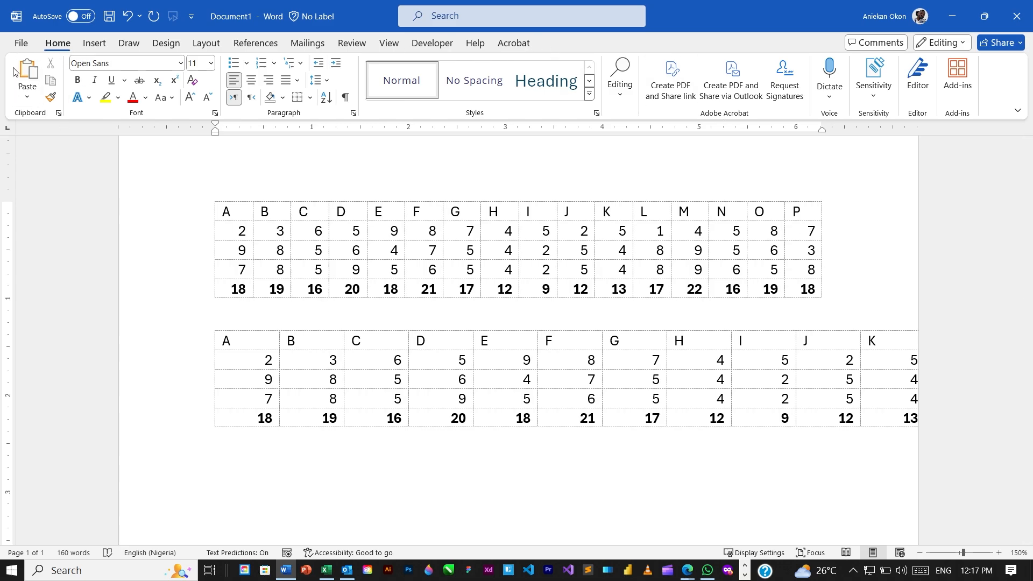
Paste a third copy of the table with the Use Destination Styles option
{"action": "left_click", "coordinate": [27, 101]}
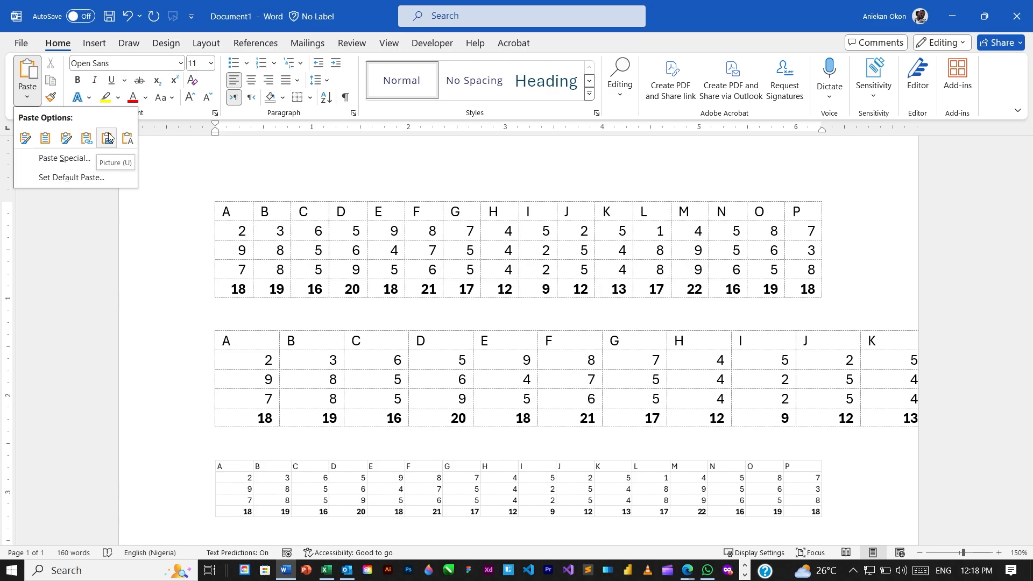
{"action": "left_click", "coordinate": [47, 139]}
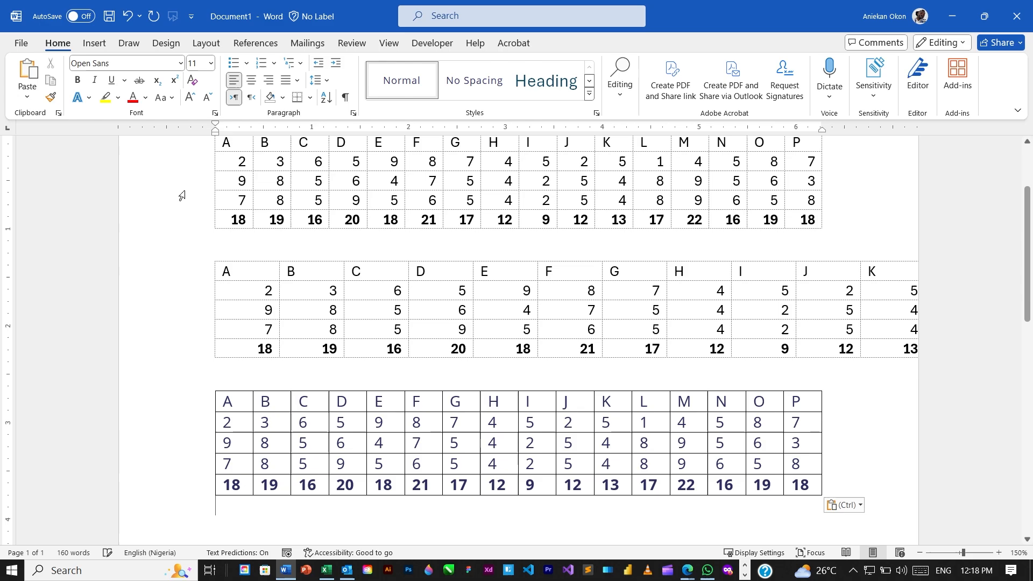